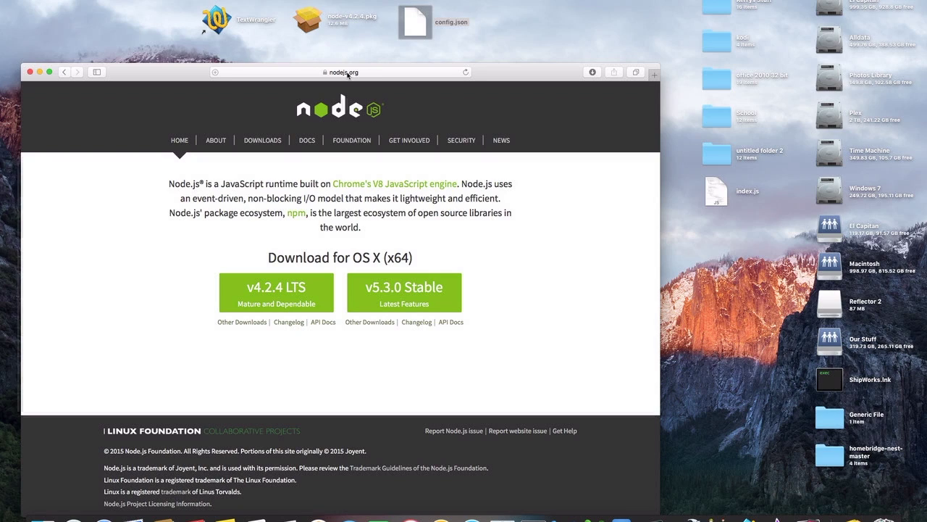
Step: Download the Node.js v4.2.4 LTS package for OS X using nodejs.org's green download button
{"action": "left_click", "coordinate": [264, 293]}
Step: Launch node-v4.2.4.pkg, accept the licence, and start the standard Node.js install
{"action": "left_click", "coordinate": [314, 26]}
{"action": "double_click", "coordinate": [315, 25]}
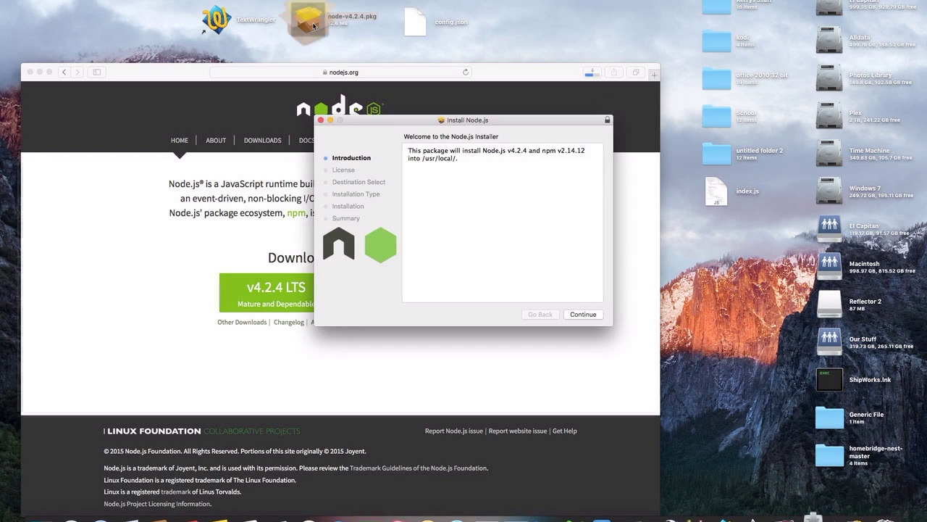
{"action": "left_click", "coordinate": [590, 315]}
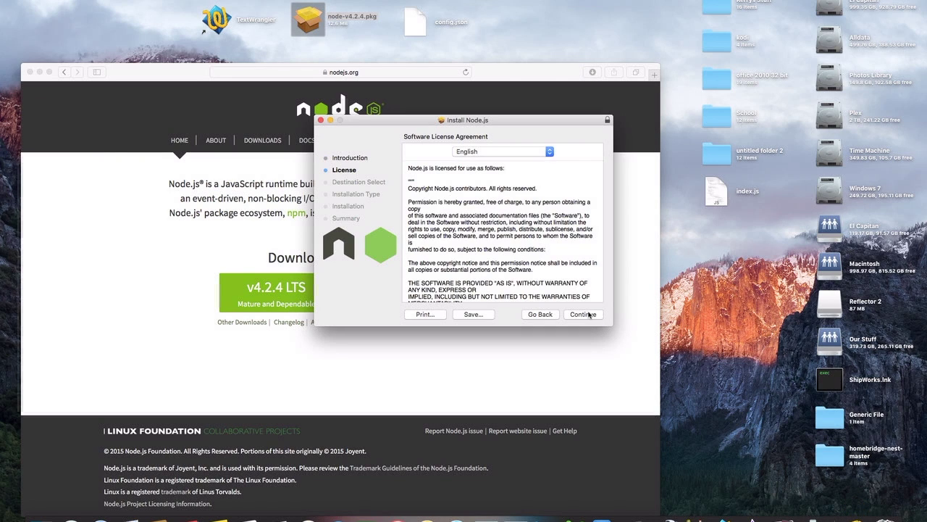
{"action": "left_click", "coordinate": [589, 314]}
{"action": "left_click", "coordinate": [560, 200]}
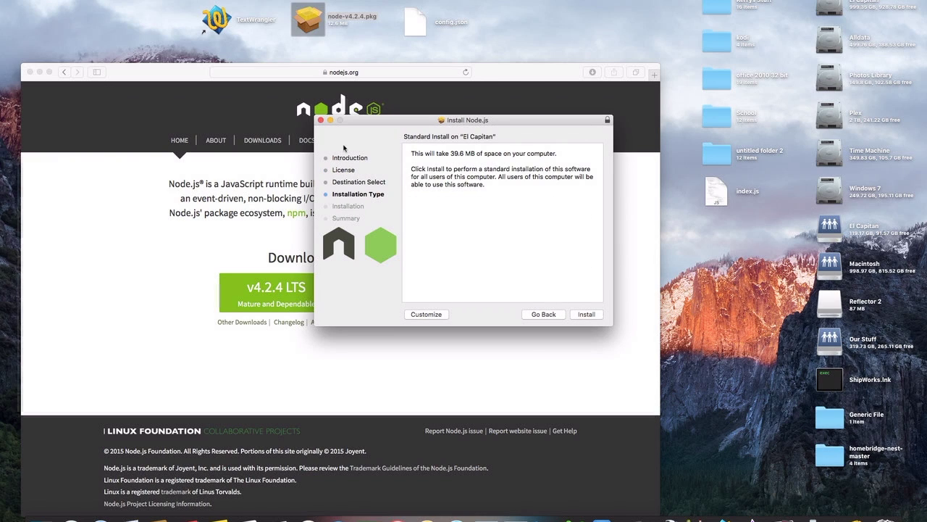
{"action": "left_click", "coordinate": [321, 120]}
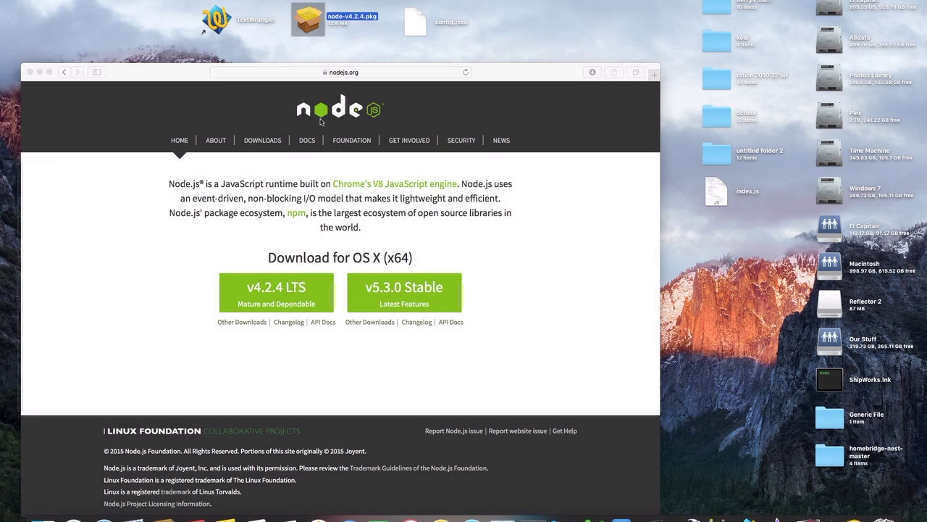
Step: Launch Terminal from Launchpad's Other folder and reposition its window
{"action": "left_click", "coordinate": [356, 58]}
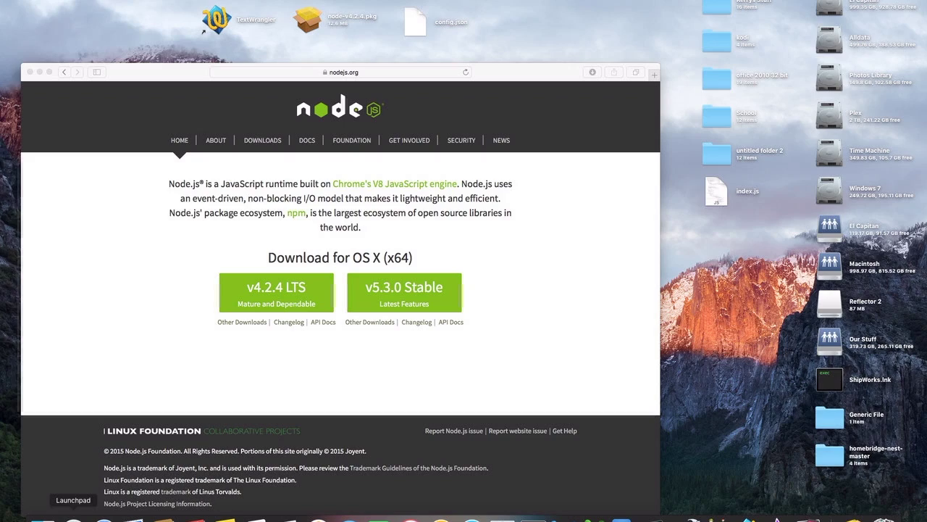
{"action": "left_click", "coordinate": [74, 517]}
{"action": "left_click", "coordinate": [497, 488]}
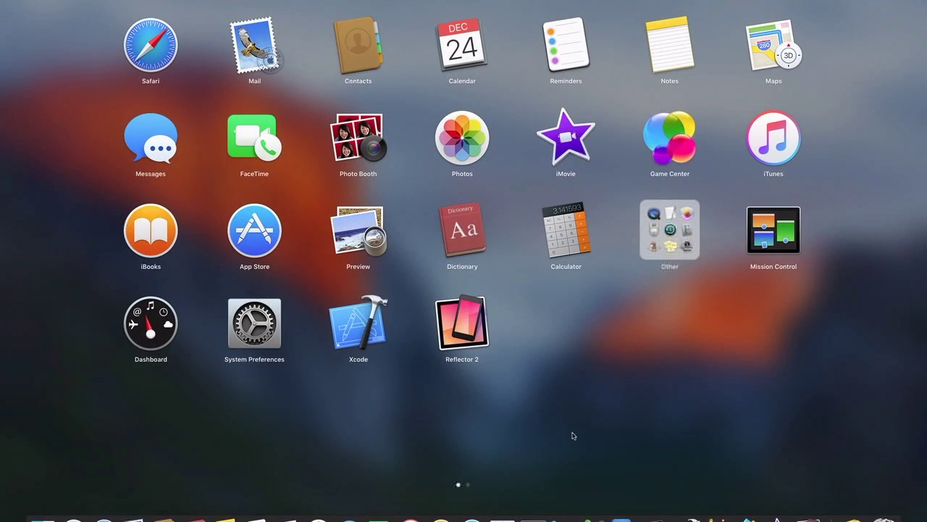
{"action": "left_click", "coordinate": [677, 227]}
{"action": "left_click", "coordinate": [673, 209]}
{"action": "left_click_drag", "start_coordinate": [481, 119], "coordinate": [505, 166]}
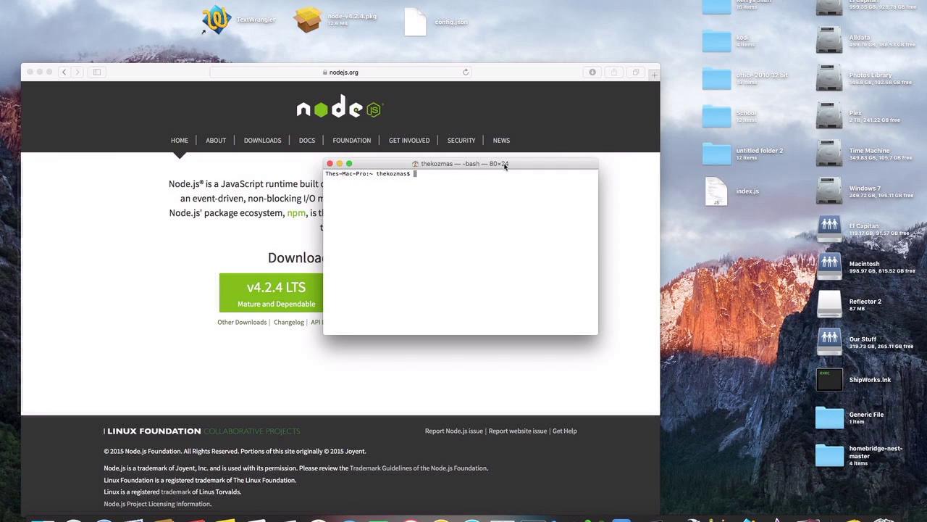
Step: Install Homebridge globally with sudo npm install -g homebridge, retrying after a typo
{"action": "type", "text": "sudon npm install -g homebridge"}
{"action": "key", "text": "Return"}
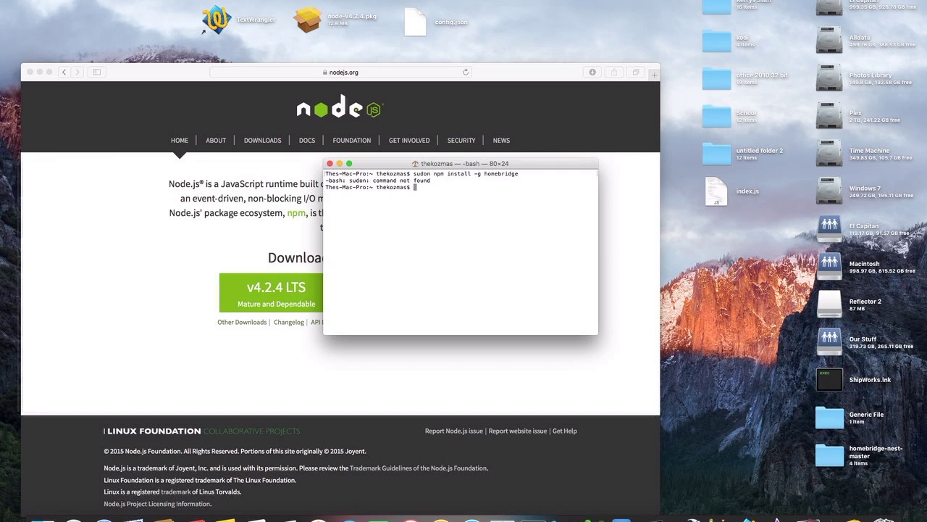
{"action": "type", "text": "sudo npm install -g homebridge"}
{"action": "key", "text": "Return"}
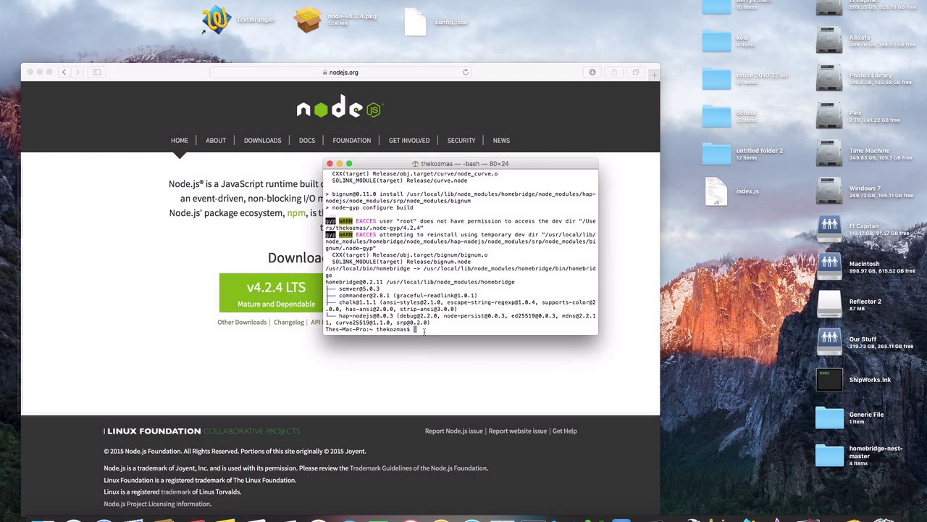
{"action": "type", "text": "sudo npm install -g homebridge-nest"}
Step: Install the plugin globally with sudo npm install -g homebridge-nest
{"action": "key", "text": "Return"}
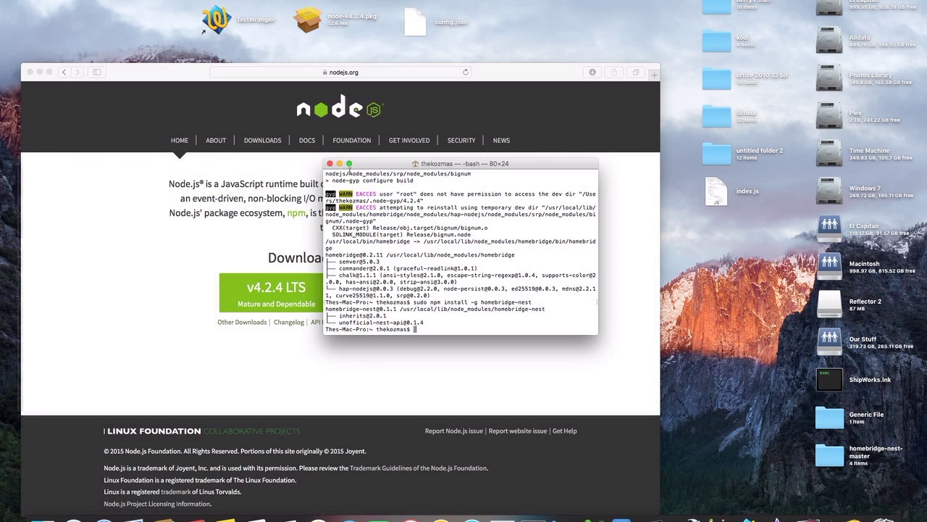
Step: Run homebridge, which loads the Nest plugin but finds no config.json in ~/.homebridge
{"action": "left_click_drag", "start_coordinate": [379, 165], "coordinate": [323, 257]}
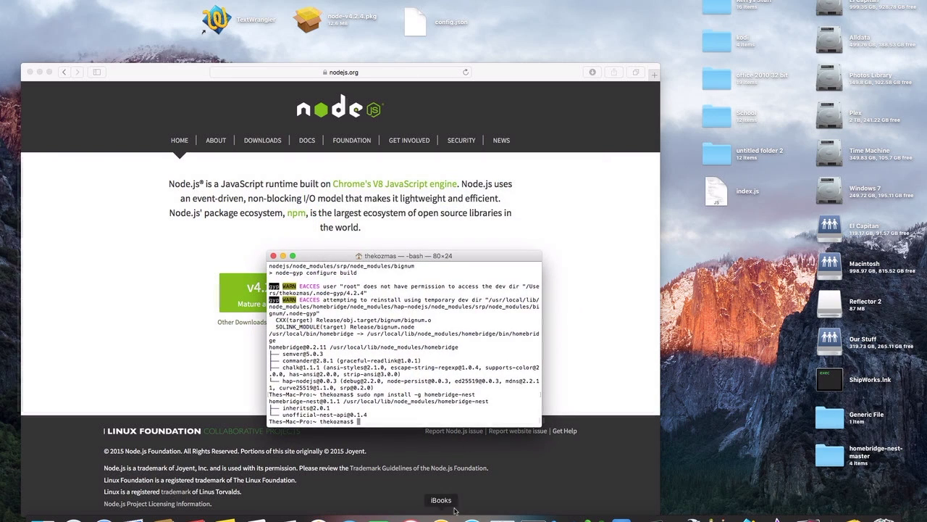
{"action": "type", "text": "h"}
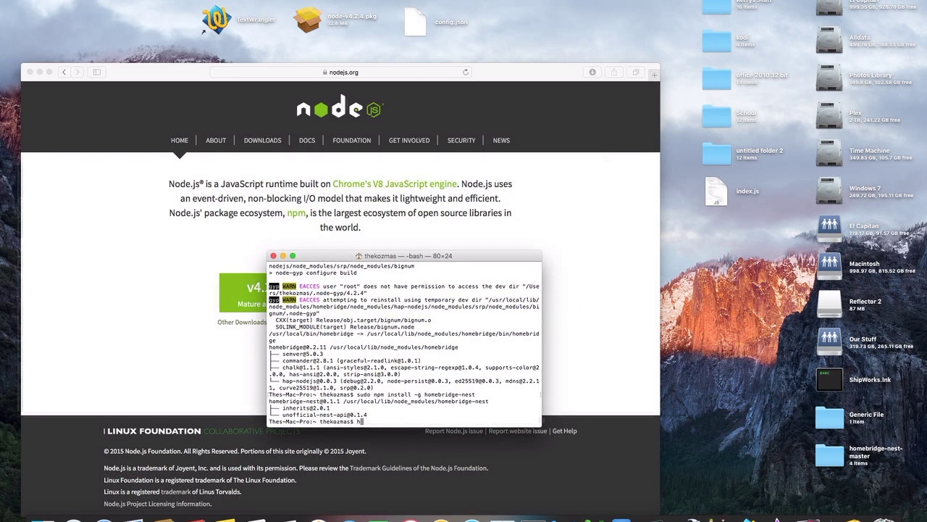
{"action": "type", "text": "omebridge"}
{"action": "key", "text": "Return"}
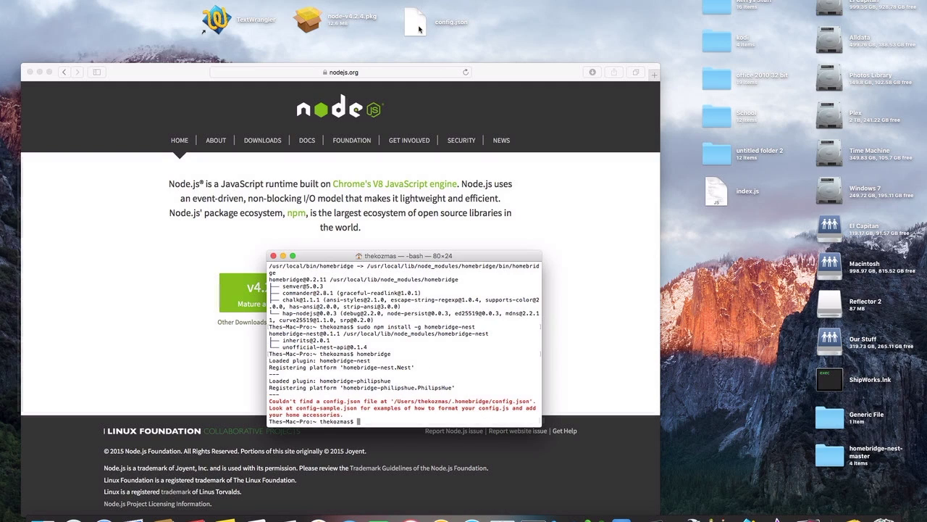
{"action": "right_click", "coordinate": [417, 28]}
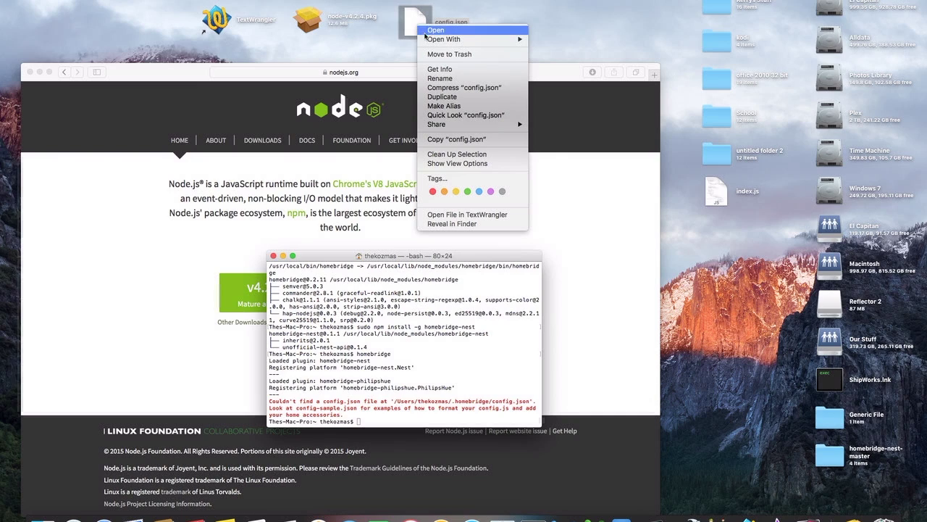
Step: Open config.json in TextWrangler and correct the end of the Nest username e-mail
{"action": "mouse_move", "coordinate": [429, 40]}
{"action": "left_click", "coordinate": [569, 76]}
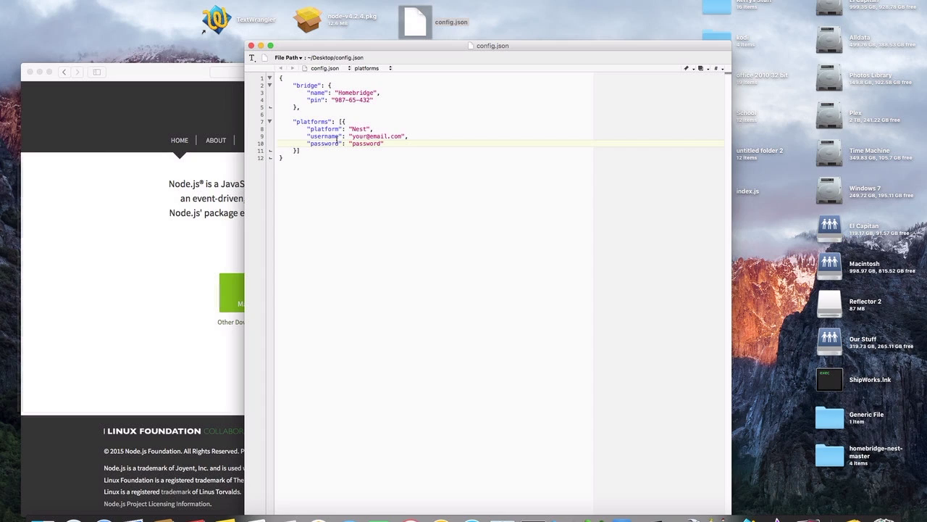
{"action": "left_click", "coordinate": [400, 135]}
{"action": "key", "text": "BackSpace"}
{"action": "key", "text": "BackSpace"}
{"action": "key", "text": "BackSpace"}
{"action": "key", "text": "BackSpace"}
{"action": "key", "text": "BackSpace"}
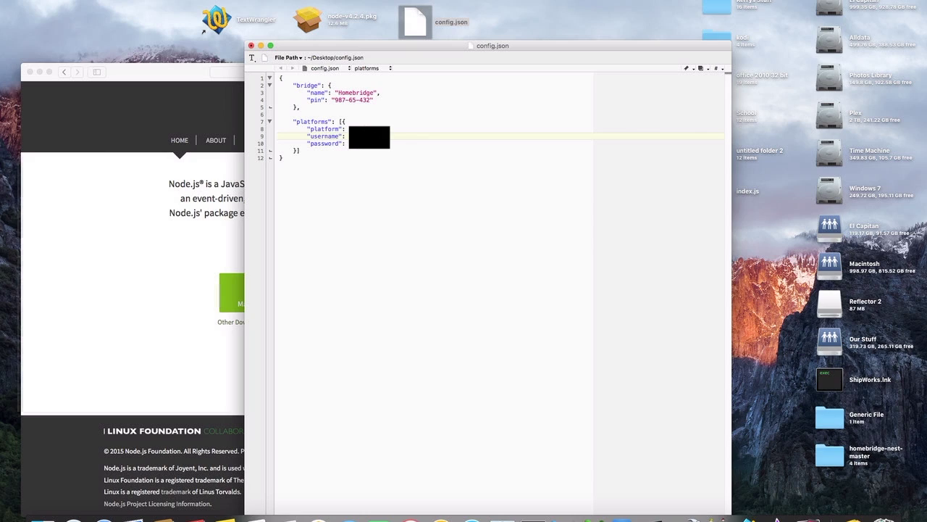
{"action": "type", "text": "on"}
{"action": "left_click", "coordinate": [395, 143]}
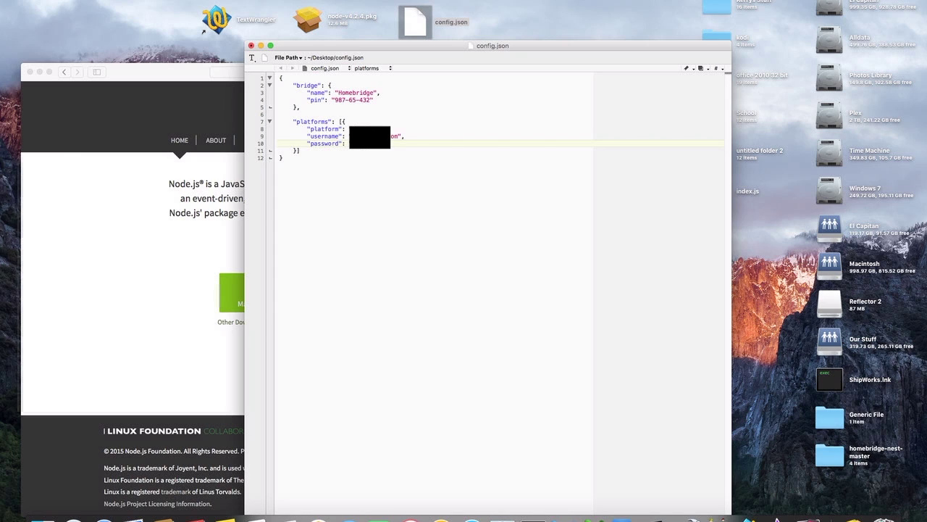
Step: Save config.json and close its window
{"action": "left_click", "coordinate": [88, 0]}
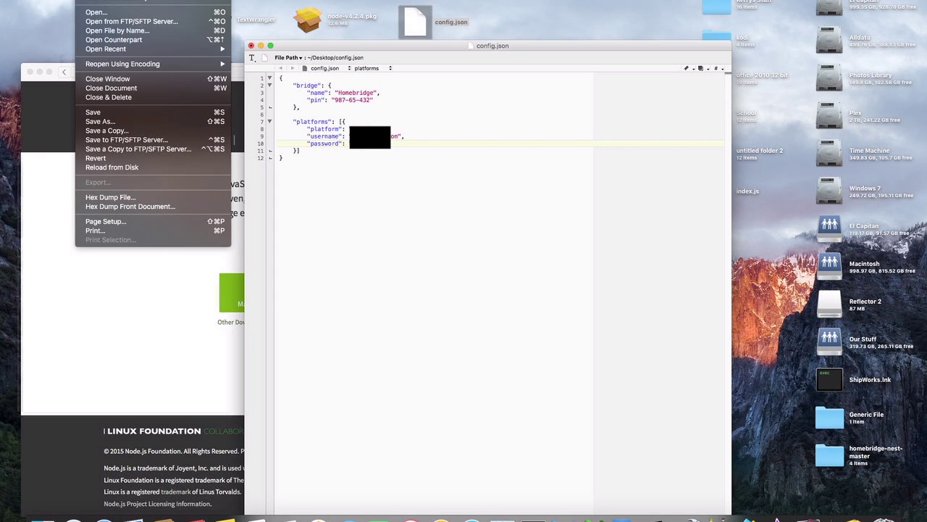
{"action": "left_click", "coordinate": [100, 112]}
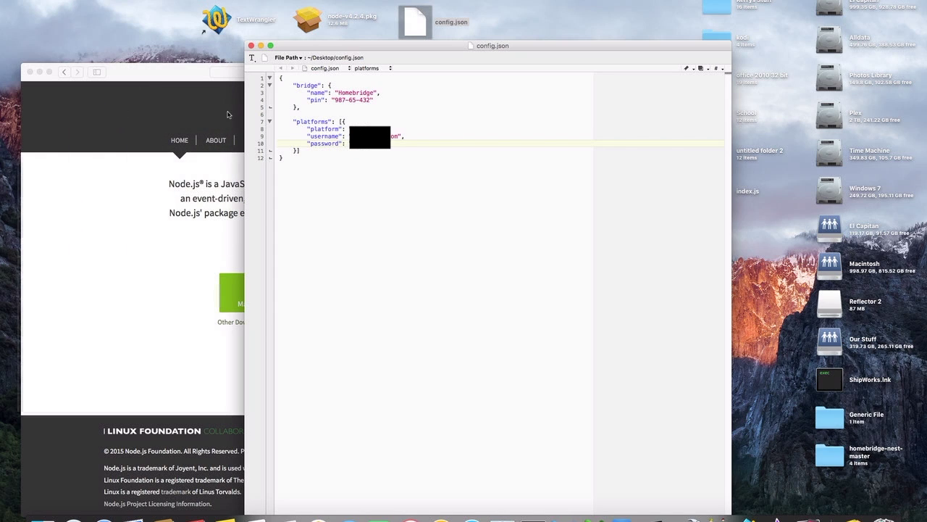
{"action": "left_click", "coordinate": [251, 46]}
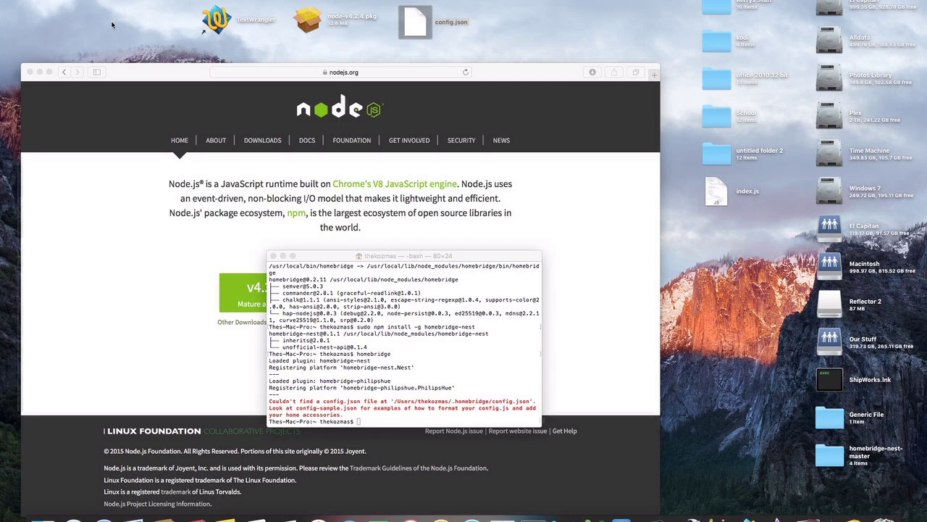
Step: Open ~/.homebridge via Go to Folder, drop config.json from the desktop into it, and close the window
{"action": "key", "text": "super+Tab"}
{"action": "left_click", "coordinate": [130, 0]}
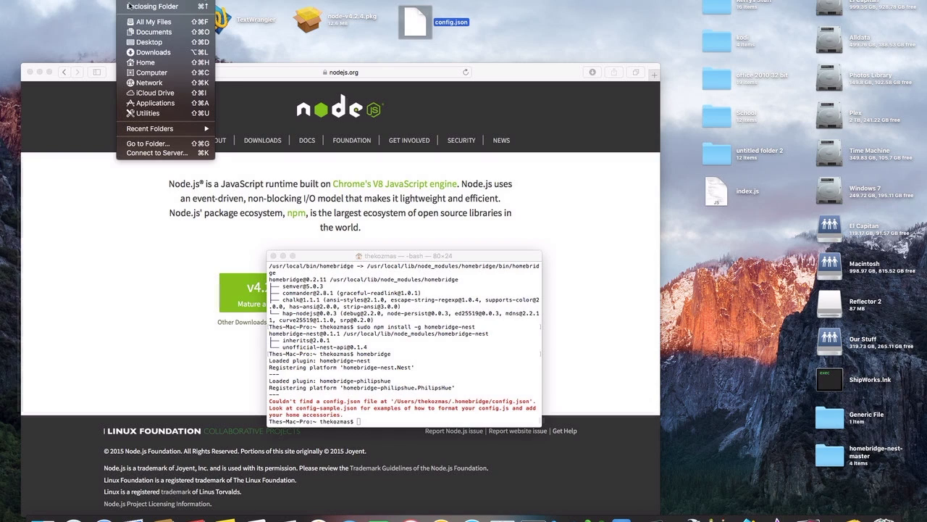
{"action": "left_click", "coordinate": [140, 144]}
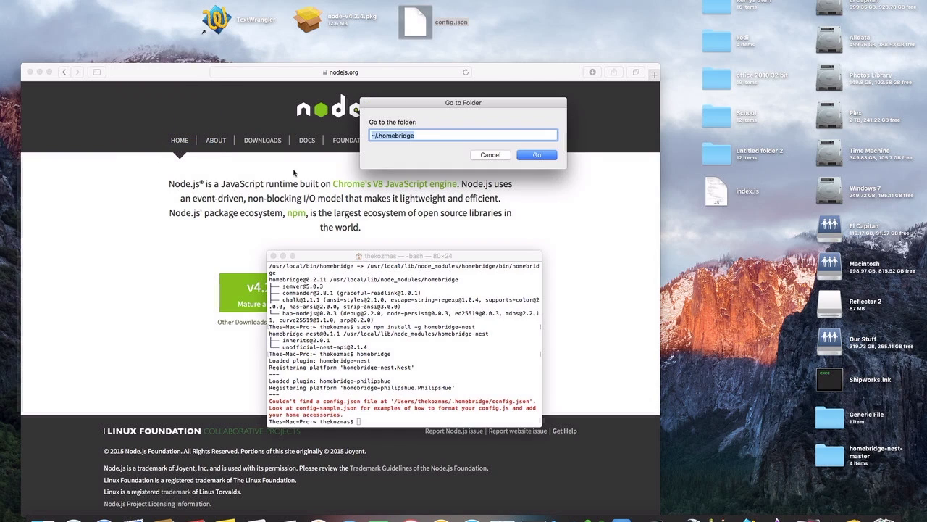
{"action": "key", "text": "Right"}
{"action": "left_click", "coordinate": [529, 156]}
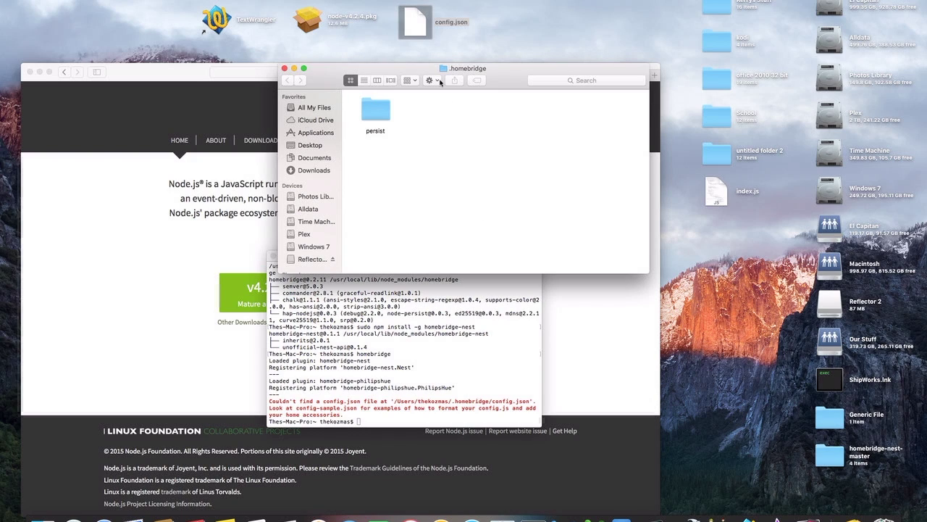
{"action": "left_click_drag", "start_coordinate": [418, 26], "coordinate": [424, 118]}
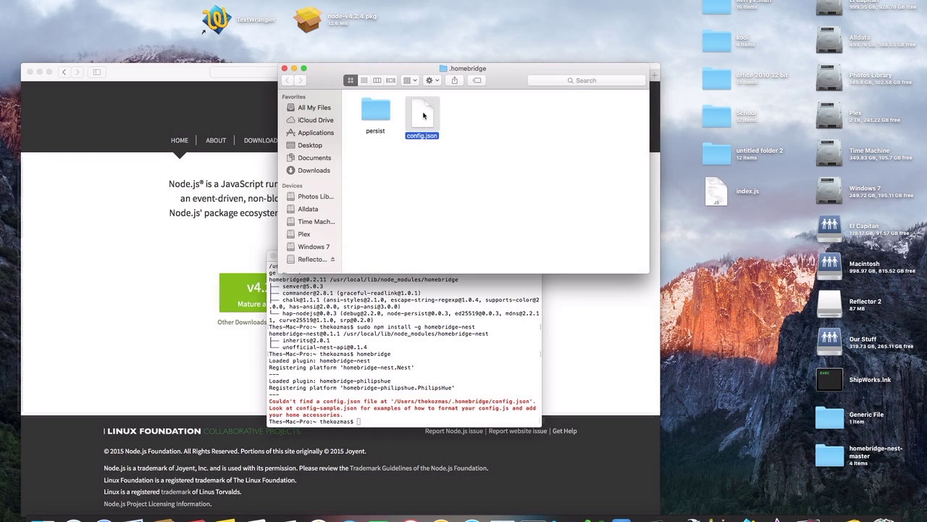
{"action": "left_click", "coordinate": [284, 69]}
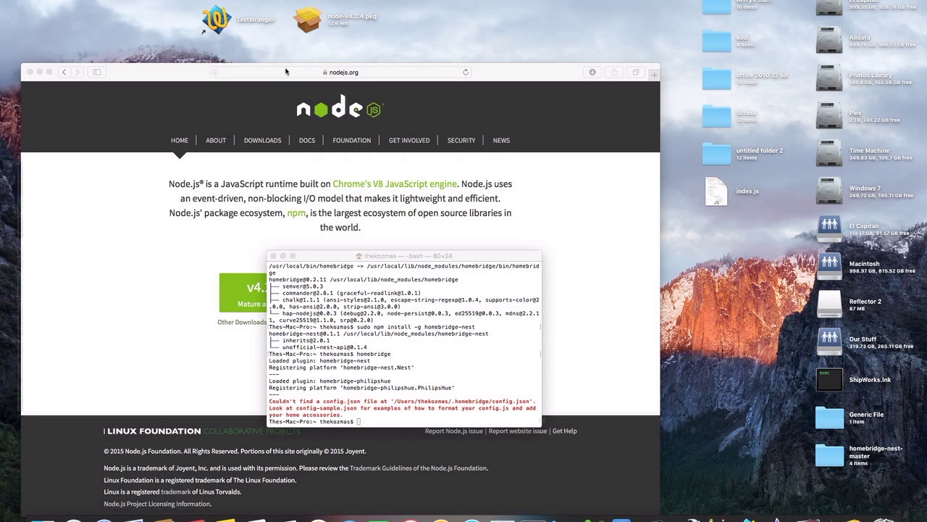
Step: Run homebridge with Nest on port 51826, move Terminal top-right, and minimize Safari
{"action": "left_click", "coordinate": [363, 421]}
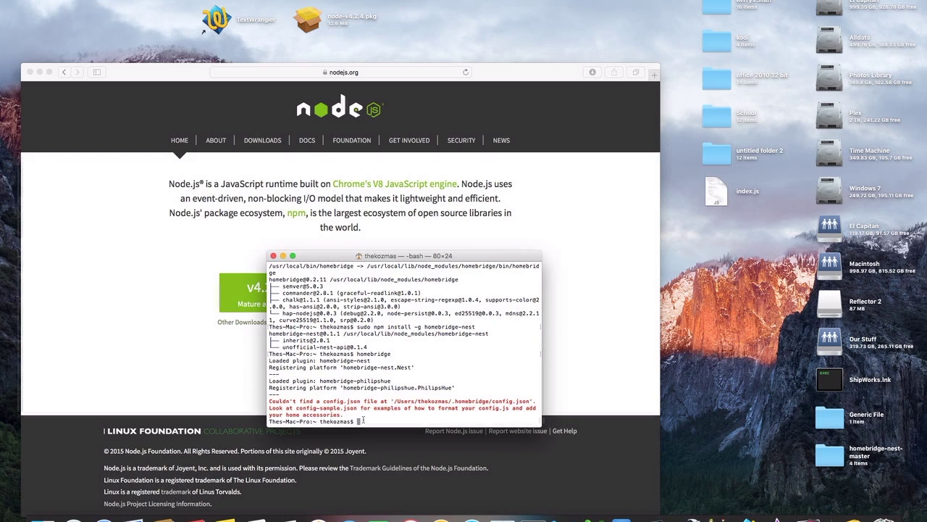
{"action": "type", "text": "homebridge"}
{"action": "key", "text": "Return"}
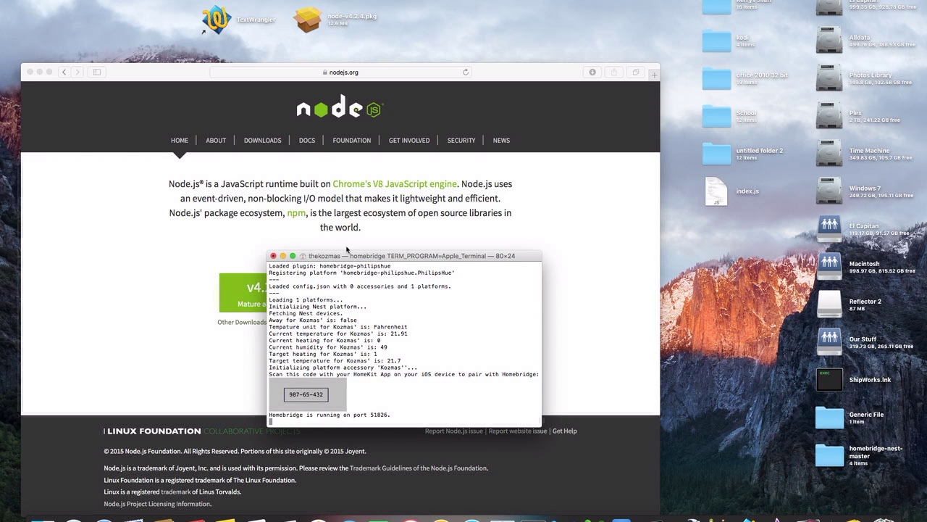
{"action": "left_click_drag", "start_coordinate": [347, 257], "coordinate": [753, 3]}
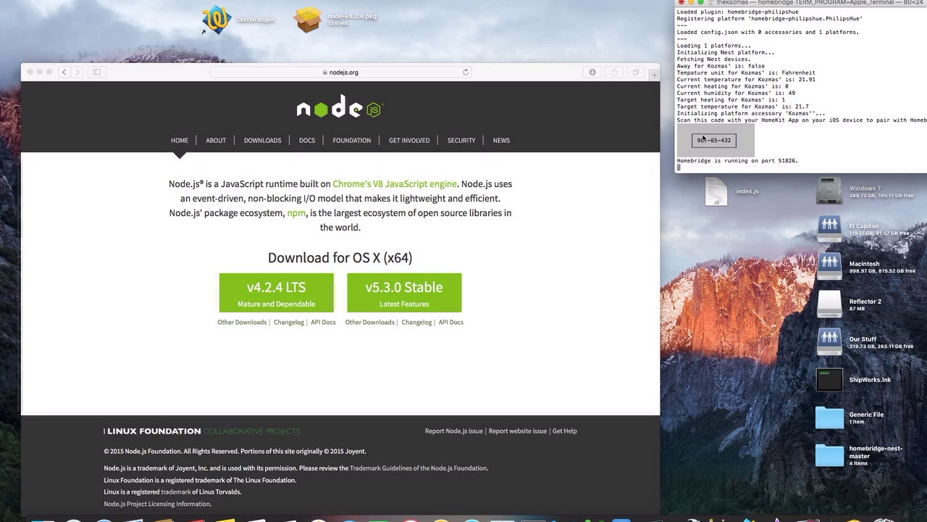
{"action": "left_click", "coordinate": [39, 71]}
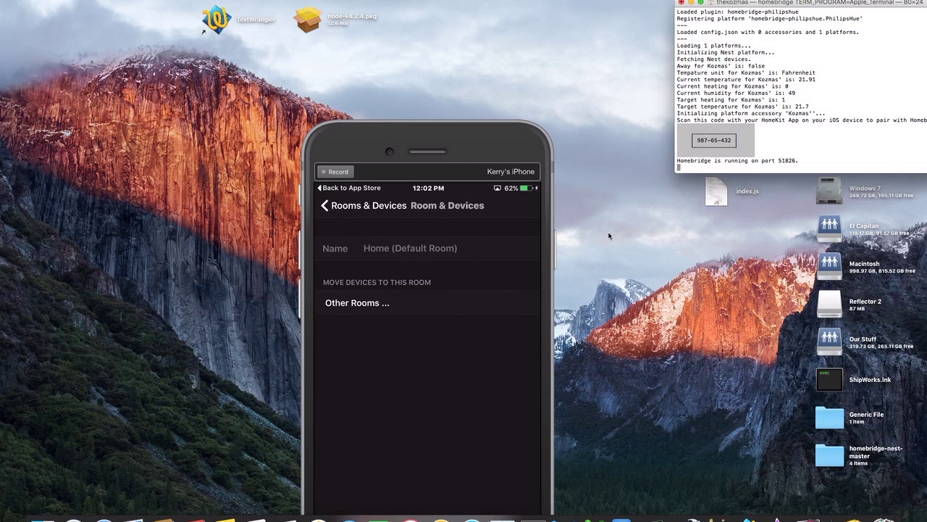
Step: Close the running Terminal window, open a new one, and rerun homebridge from history
{"action": "left_click", "coordinate": [680, 2]}
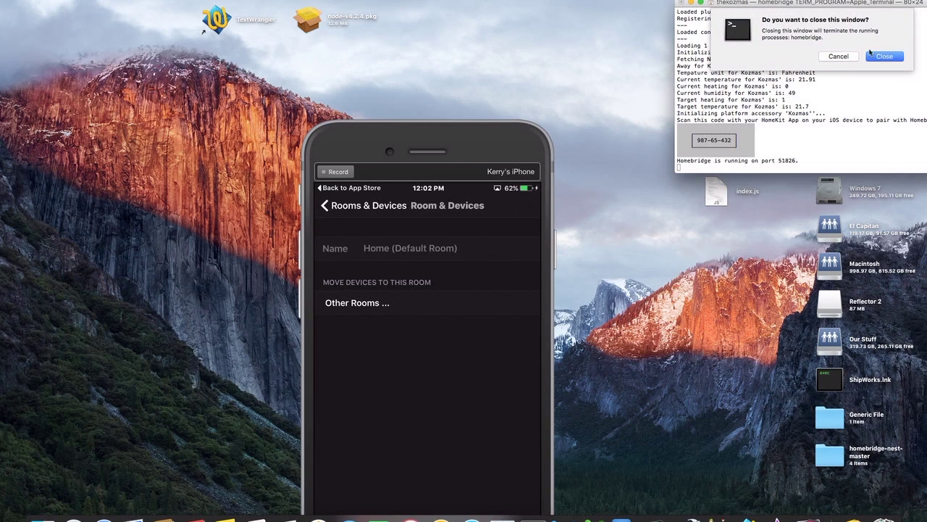
{"action": "left_click", "coordinate": [885, 58]}
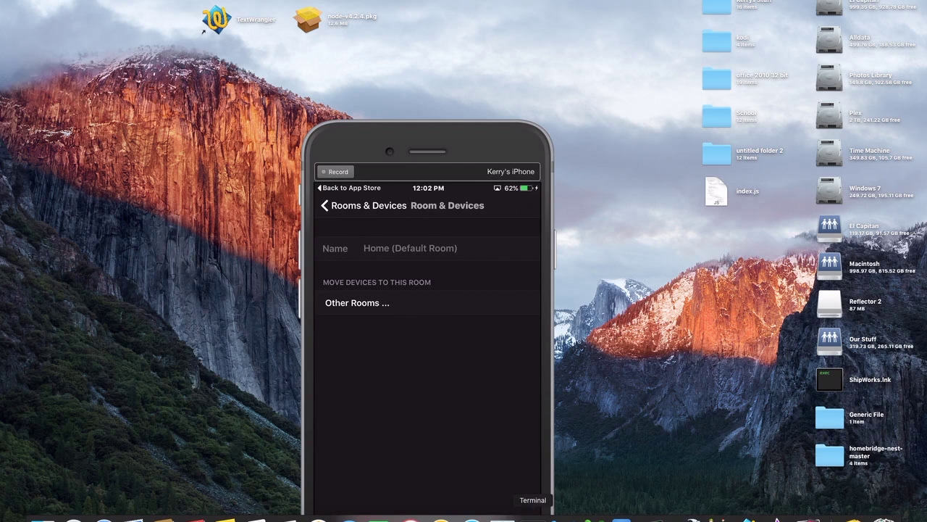
{"action": "left_click", "coordinate": [534, 516]}
{"action": "key", "text": "Up"}
{"action": "key", "text": "Return"}
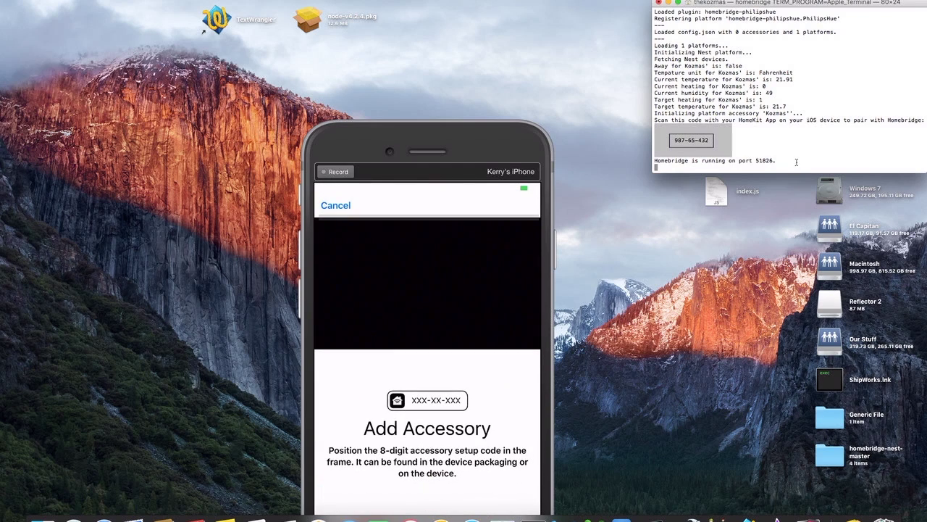
Step: Raise the iPhone mirror, choose manual code entry, and type Homebridge's pairing code
{"action": "left_click", "coordinate": [451, 140]}
{"action": "left_click_drag", "start_coordinate": [458, 135], "coordinate": [458, 31]}
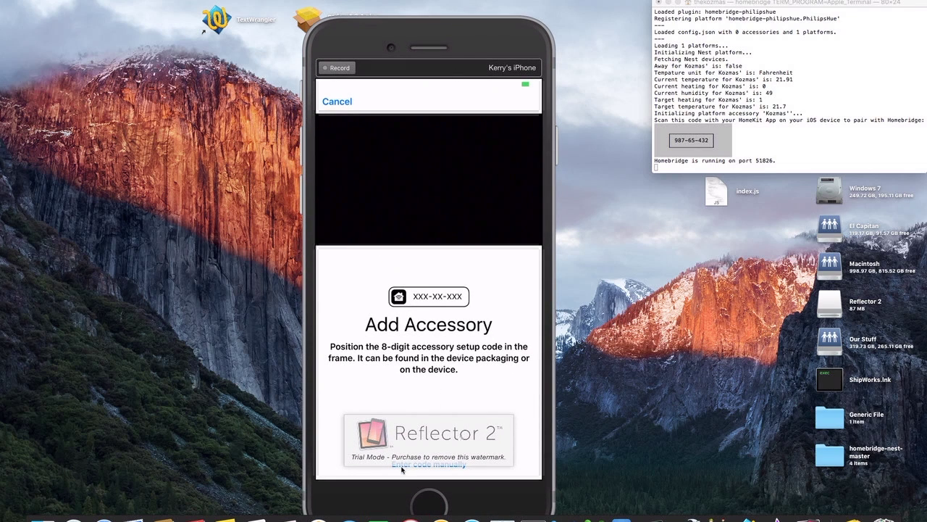
{"action": "left_click", "coordinate": [448, 466]}
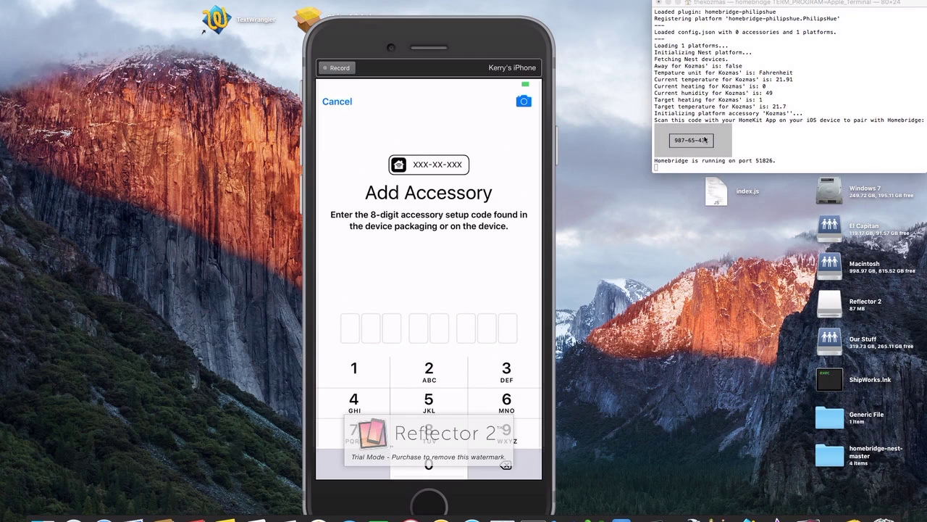
{"action": "type", "text": "98765"}
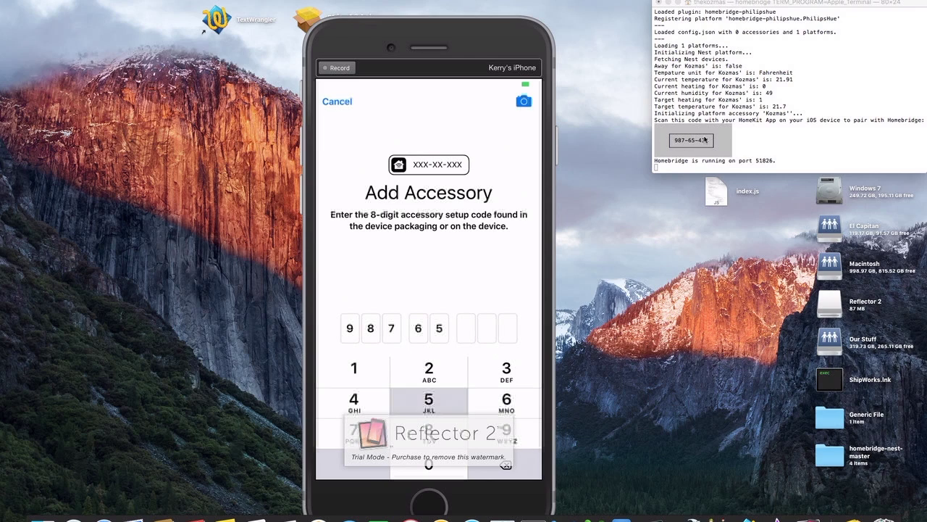
{"action": "type", "text": "432"}
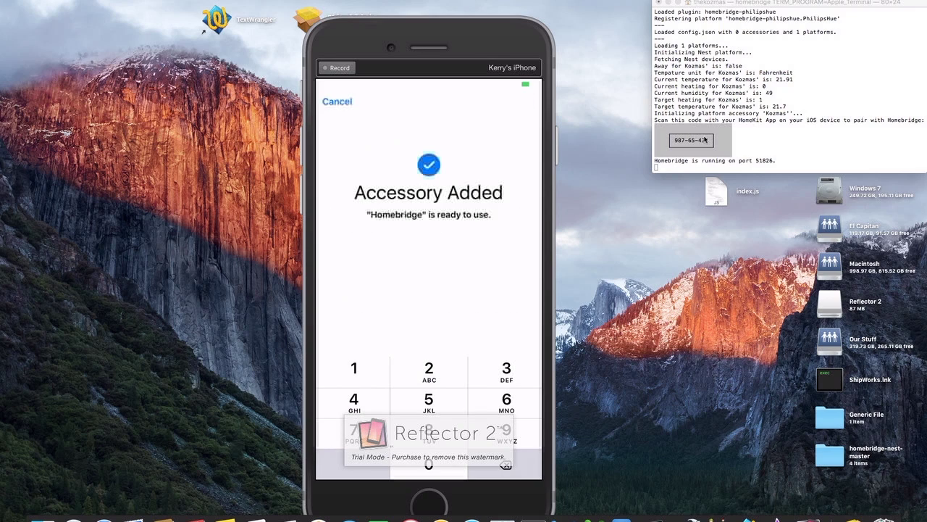